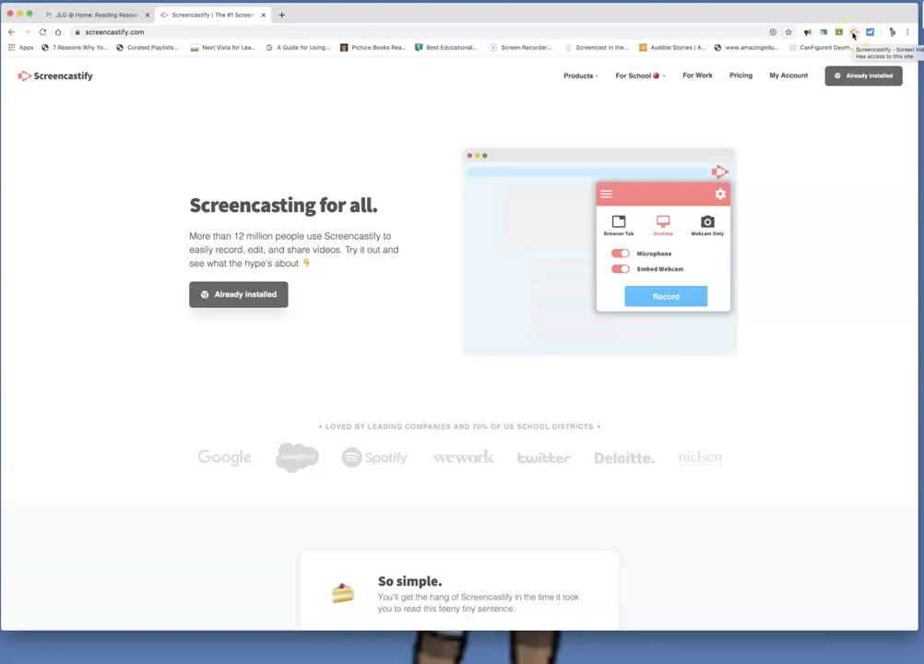
# Set up a Screencastify desktop recording with the microphone on and the embedded webcam off
pyautogui.click(853, 33)
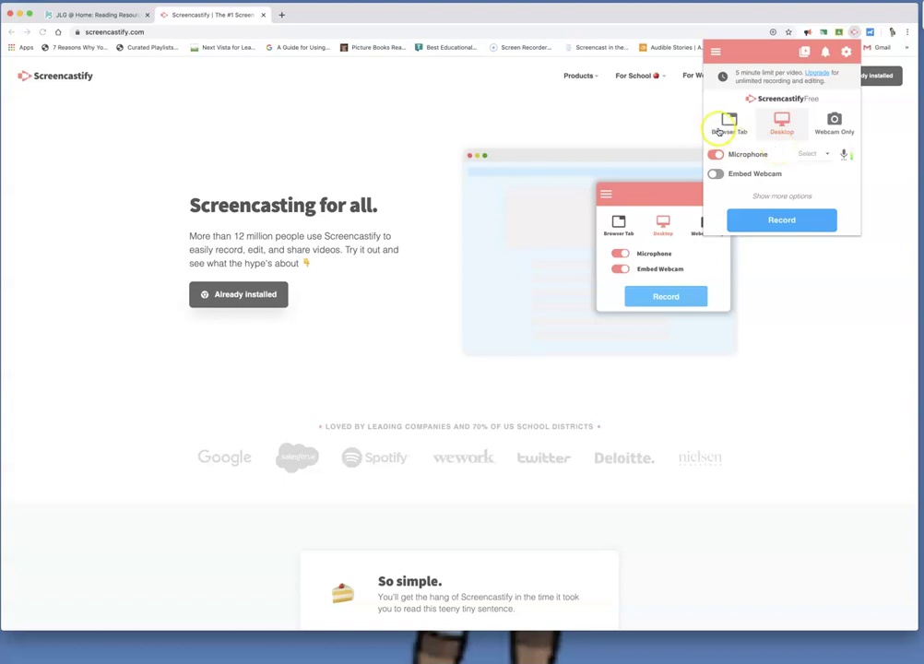
pyautogui.click(725, 127)
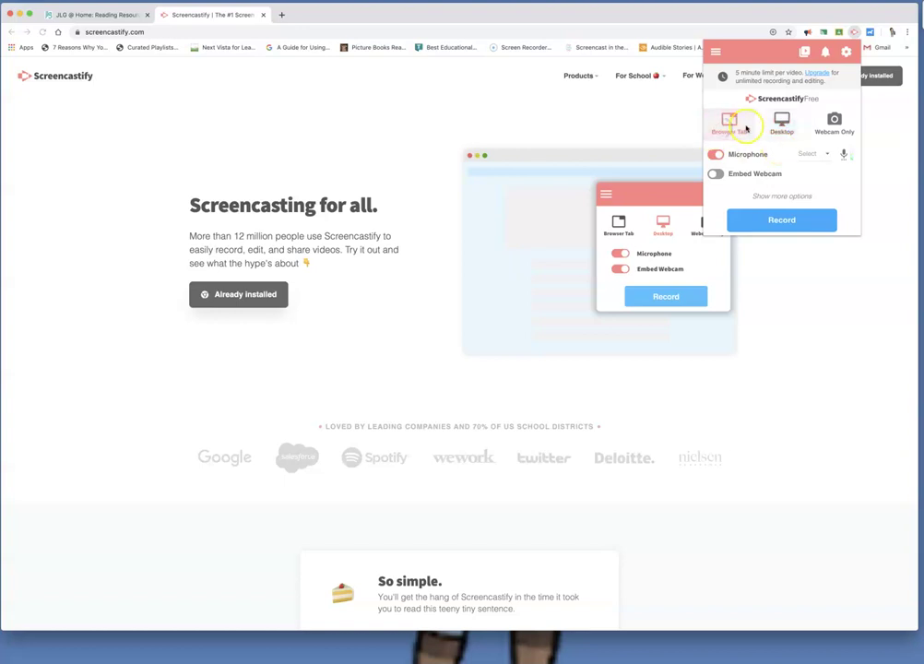
pyautogui.click(771, 127)
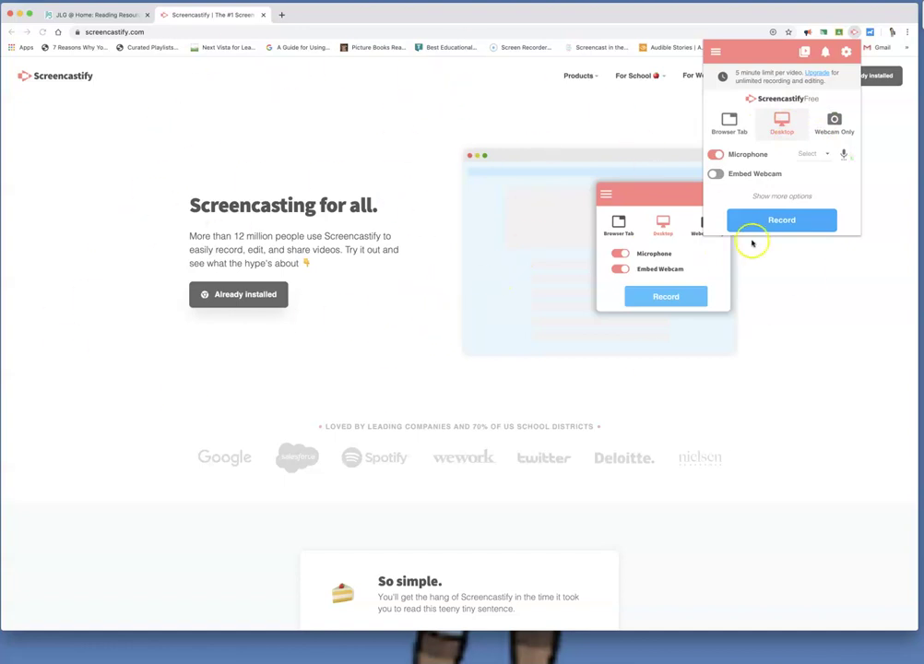
pyautogui.click(718, 175)
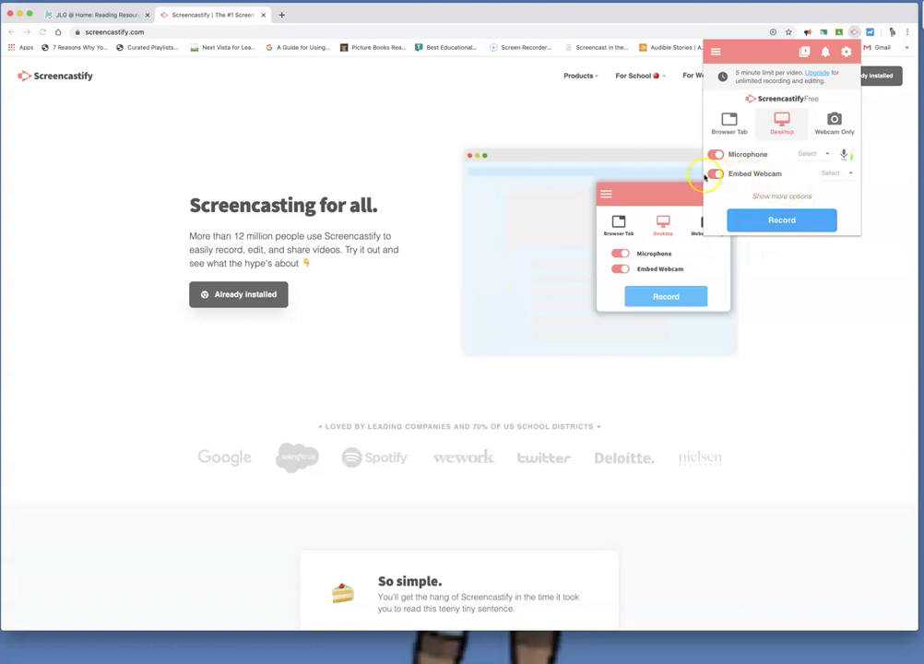
pyautogui.click(719, 175)
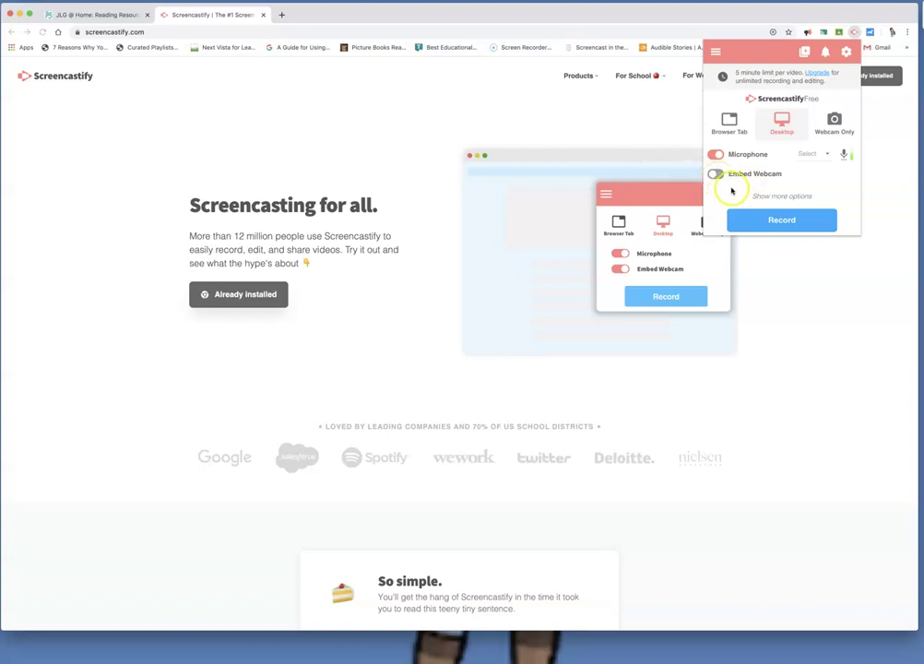
# Start the recording and share only the Chrome application window showing the Screencastify page
pyautogui.click(780, 220)
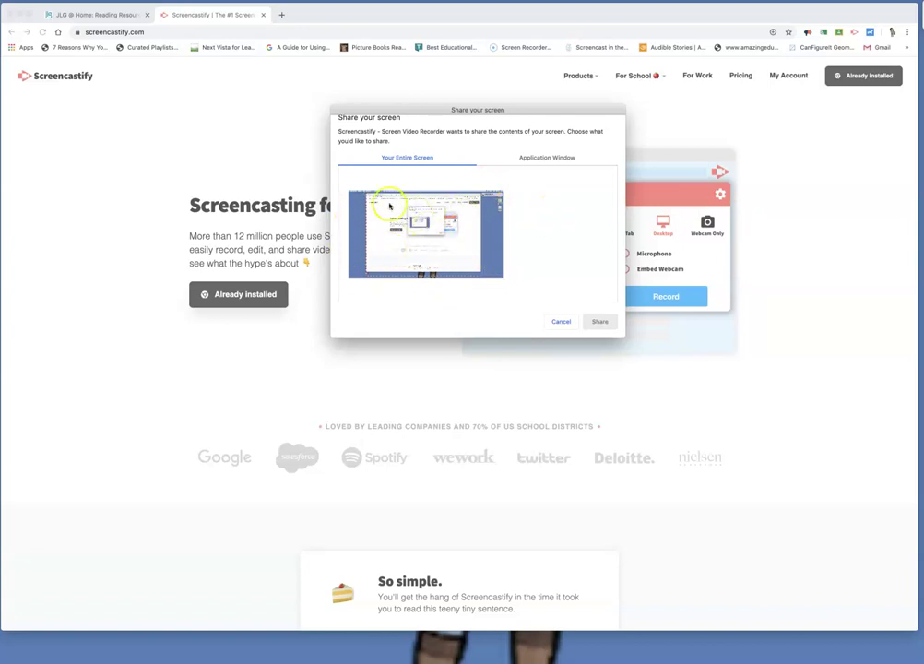
pyautogui.click(555, 160)
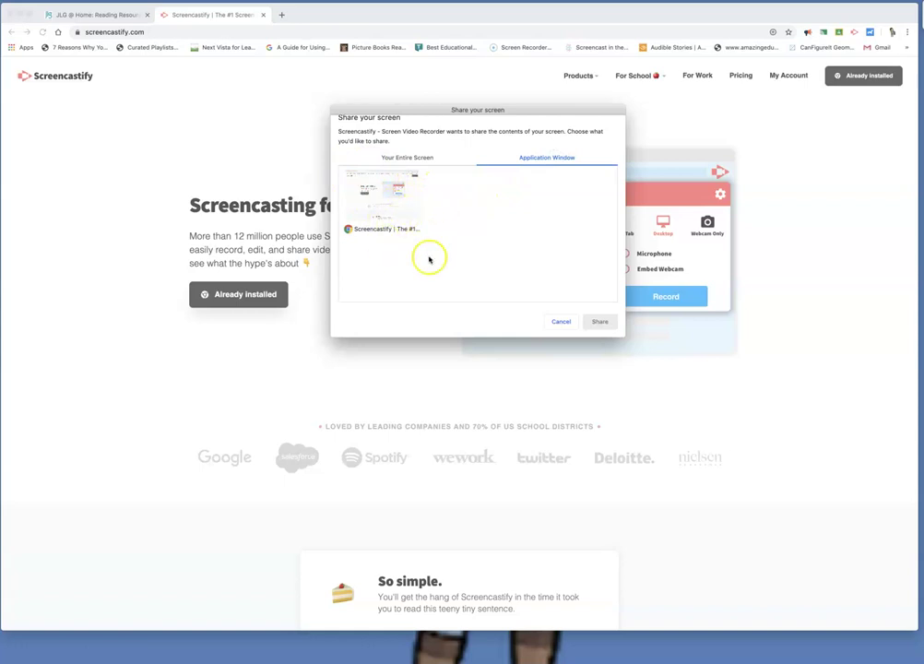
pyautogui.click(387, 193)
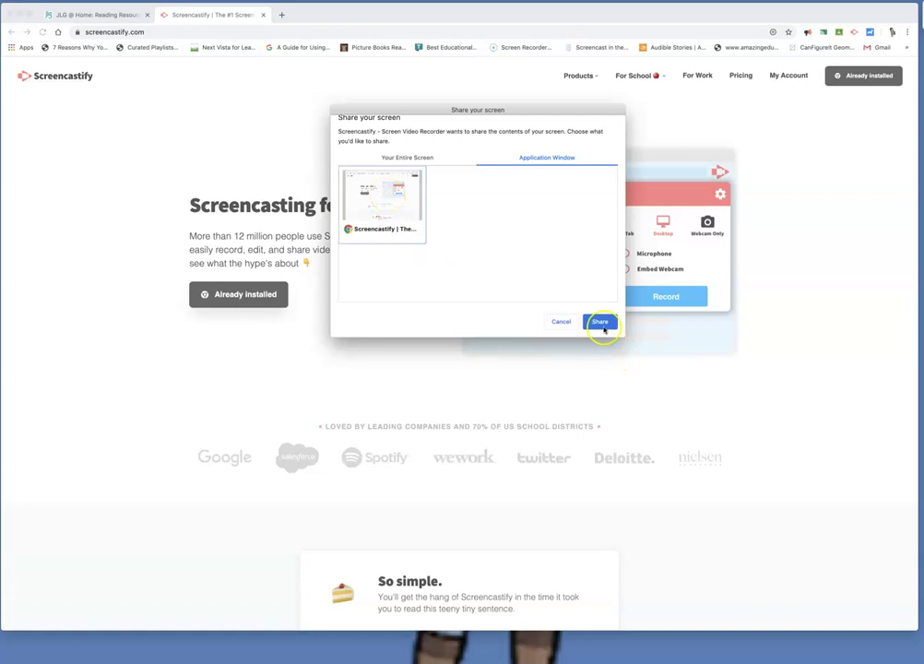
pyautogui.click(381, 214)
pyautogui.click(608, 321)
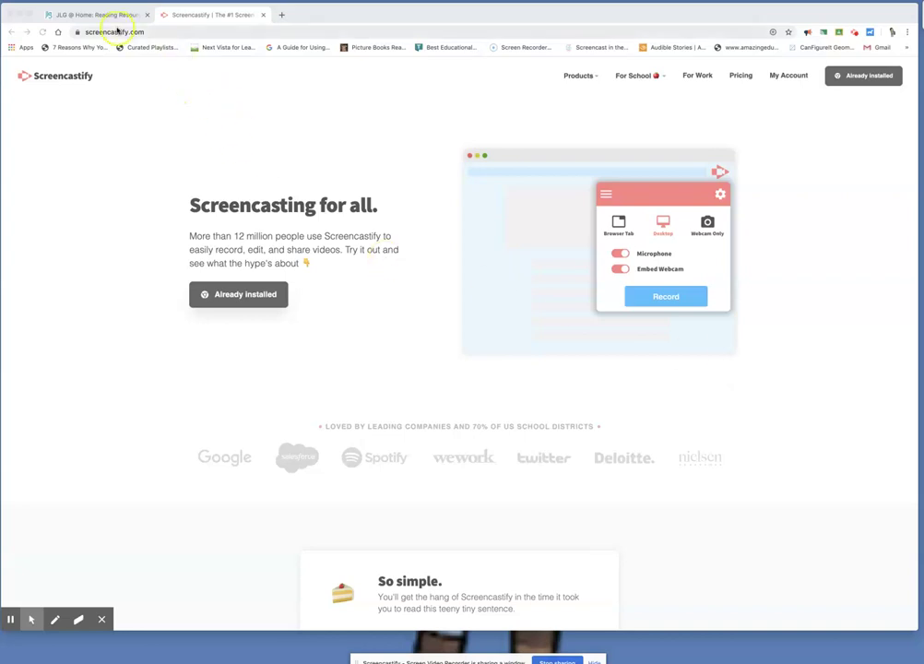
# Open the Elementary Stream of JLG Digital from the JLG @ Home reading resources page
pyautogui.click(89, 16)
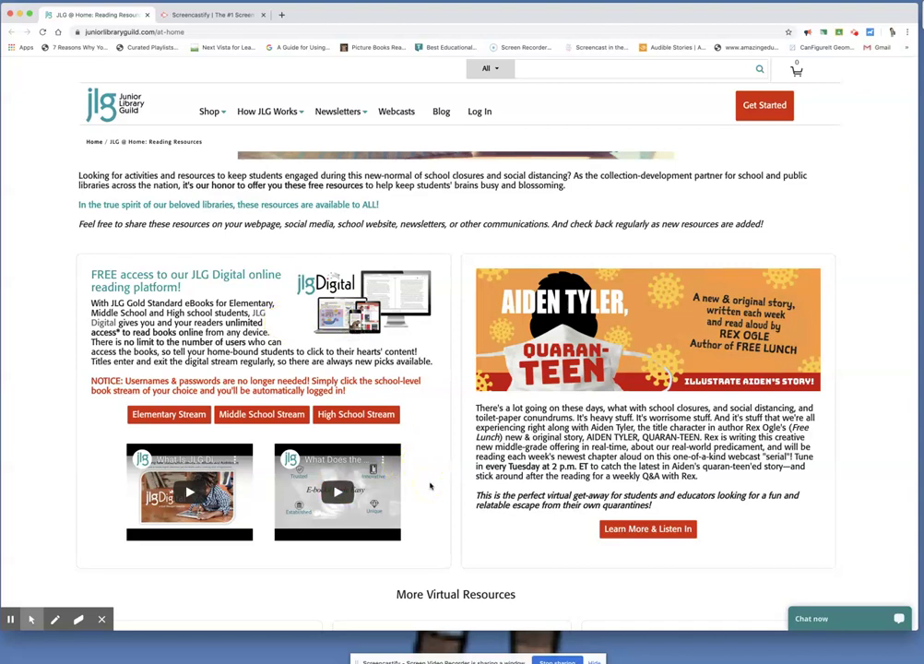
pyautogui.scroll(5, 430, 486)
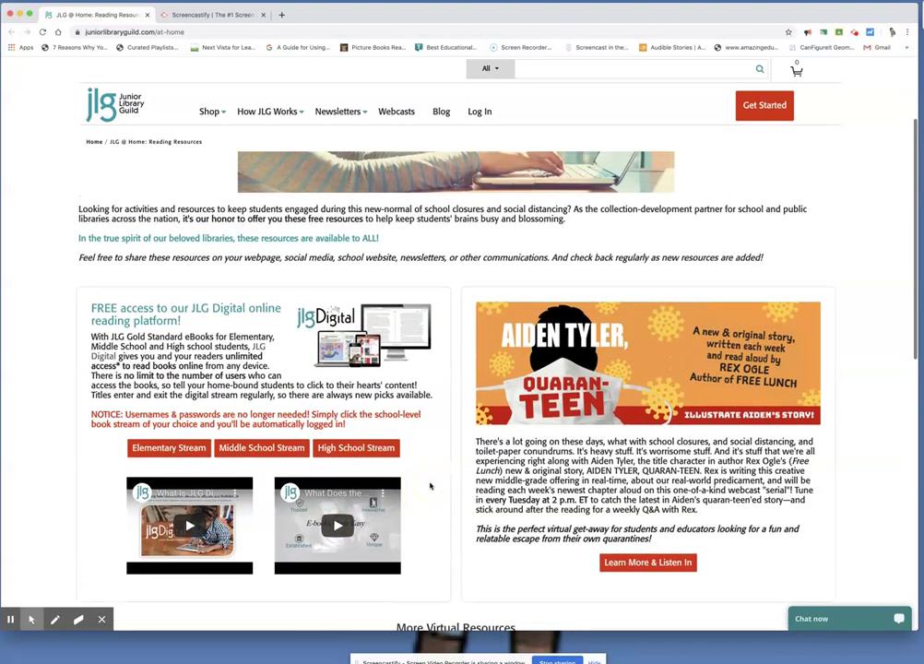
pyautogui.scroll(-6, 430, 486)
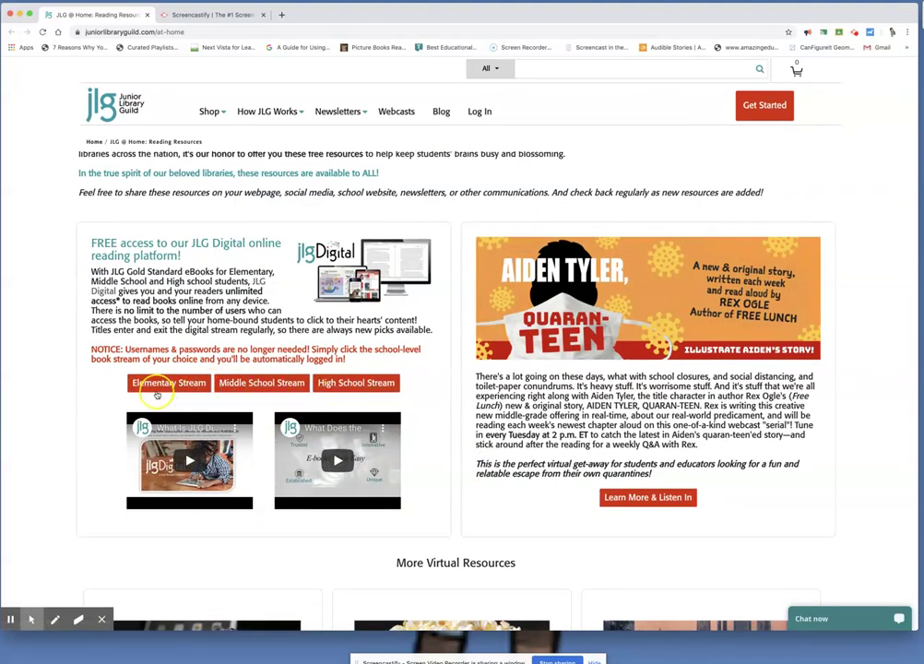
pyautogui.click(184, 386)
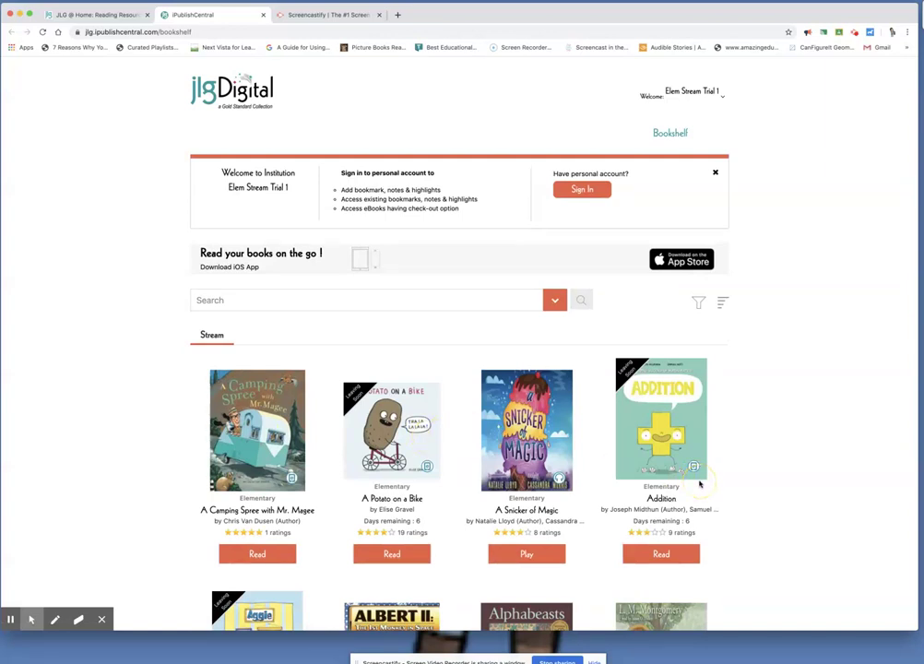
# Open the book A Potato on a Bike for reading from the elementary bookshelf
pyautogui.scroll(-1, 700, 483)
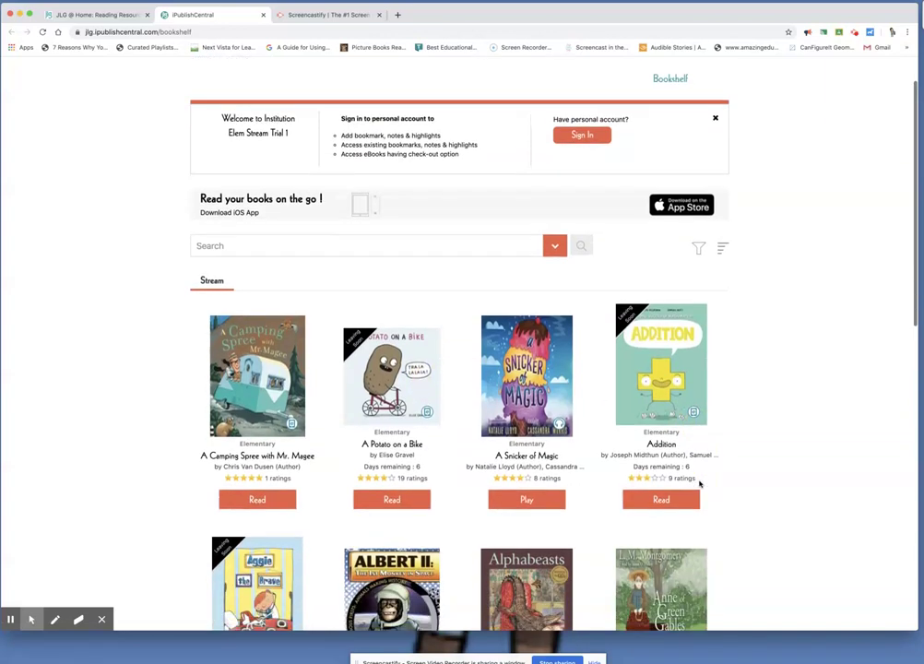
pyautogui.click(393, 499)
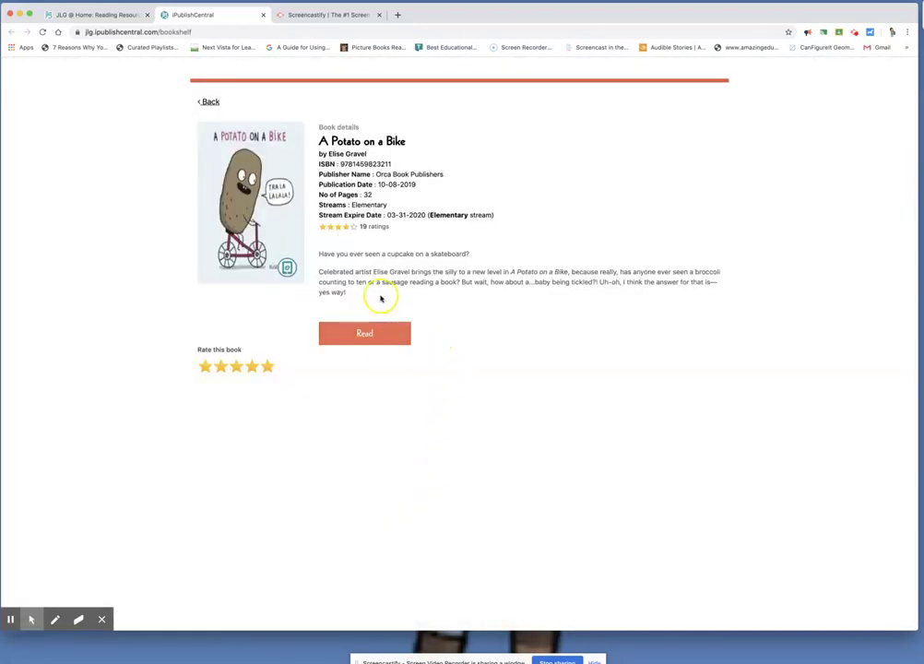
pyautogui.click(377, 334)
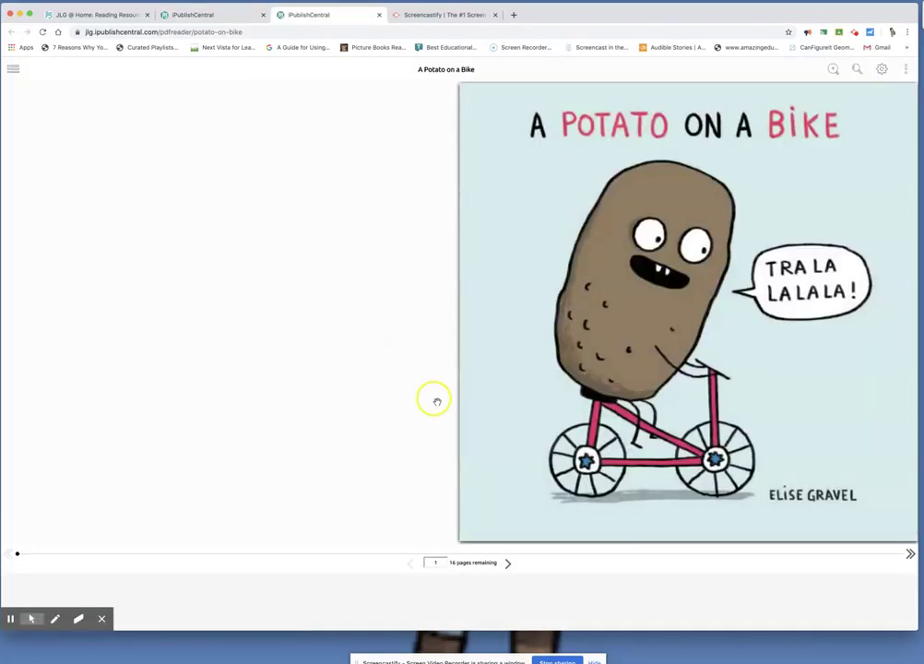
# Page through A Potato on a Bike from the cover to the last page
pyautogui.click(508, 566)
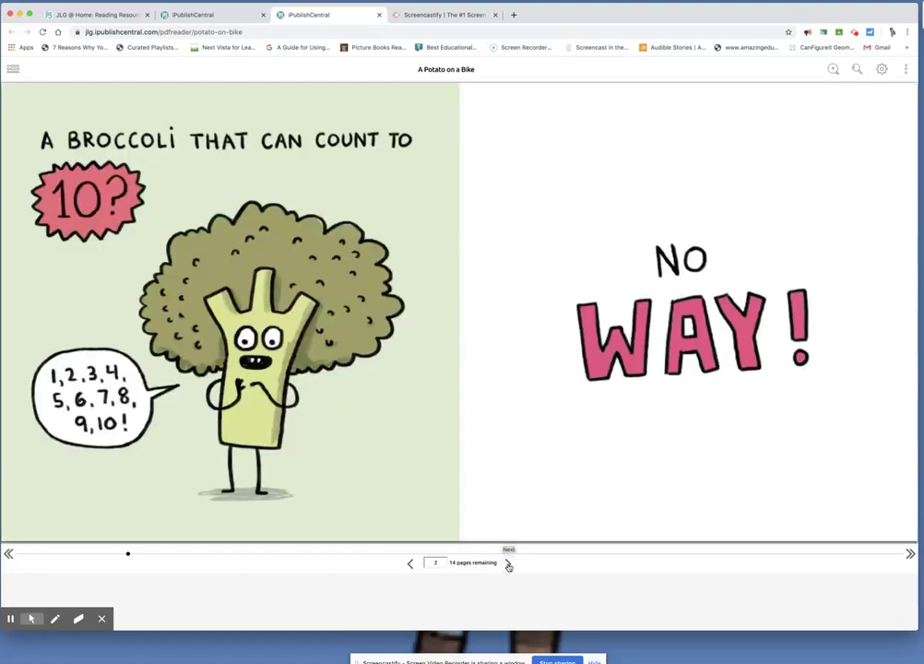
pyautogui.click(508, 565)
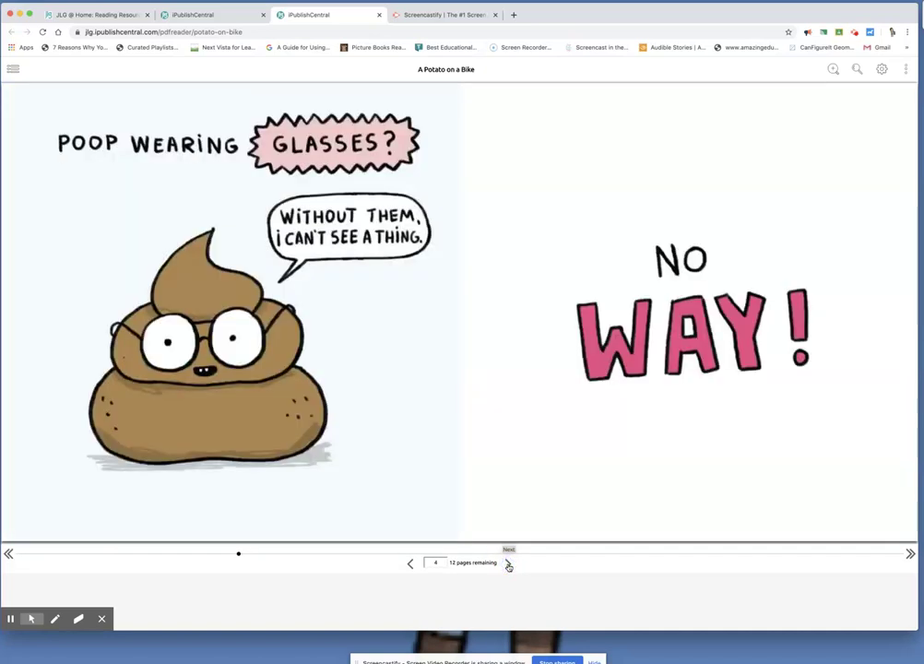
pyautogui.click(508, 565)
pyautogui.click(508, 565)
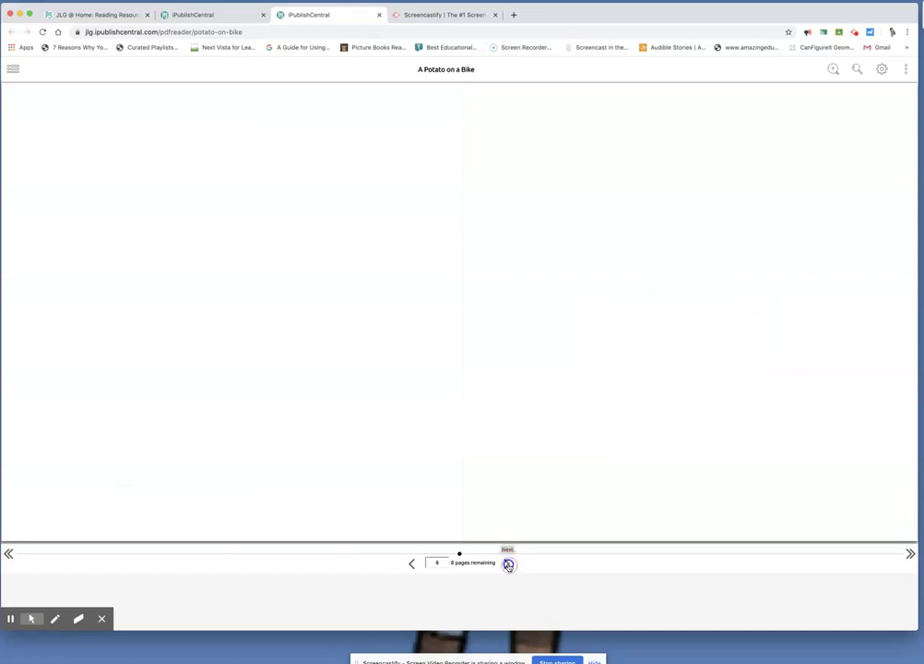
pyautogui.click(508, 566)
pyautogui.click(508, 565)
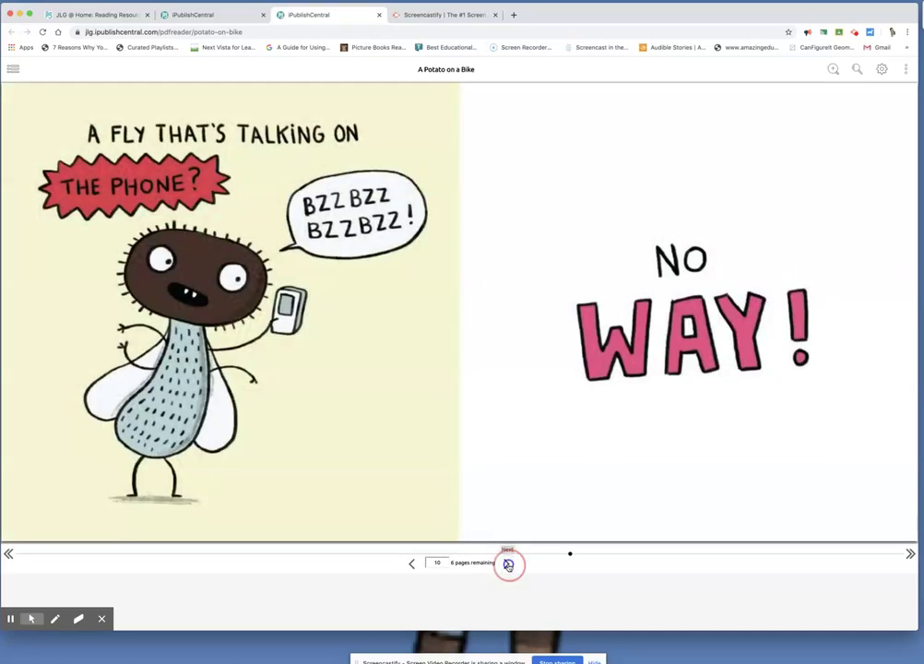
pyautogui.click(508, 565)
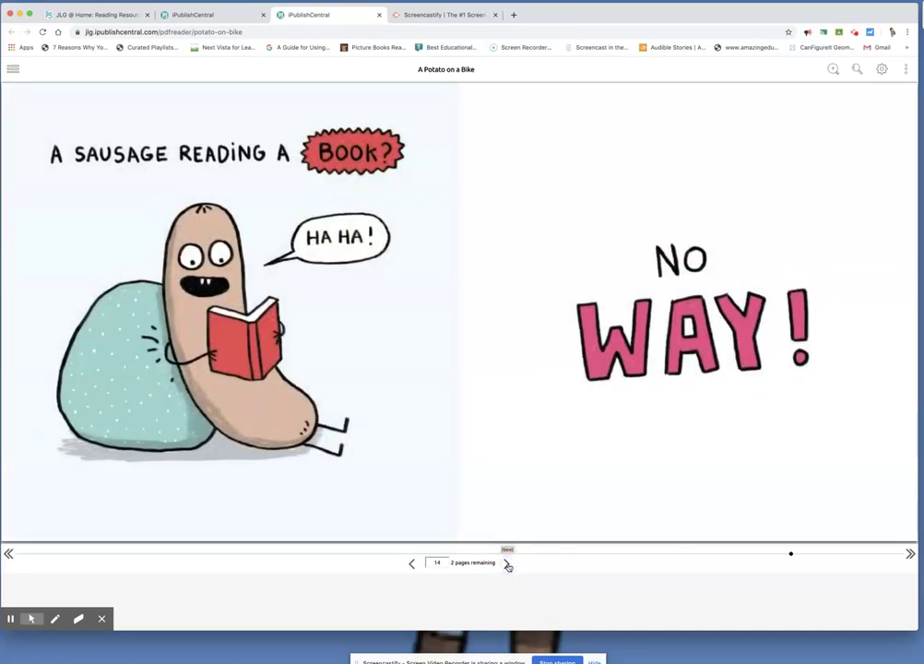
pyautogui.click(508, 566)
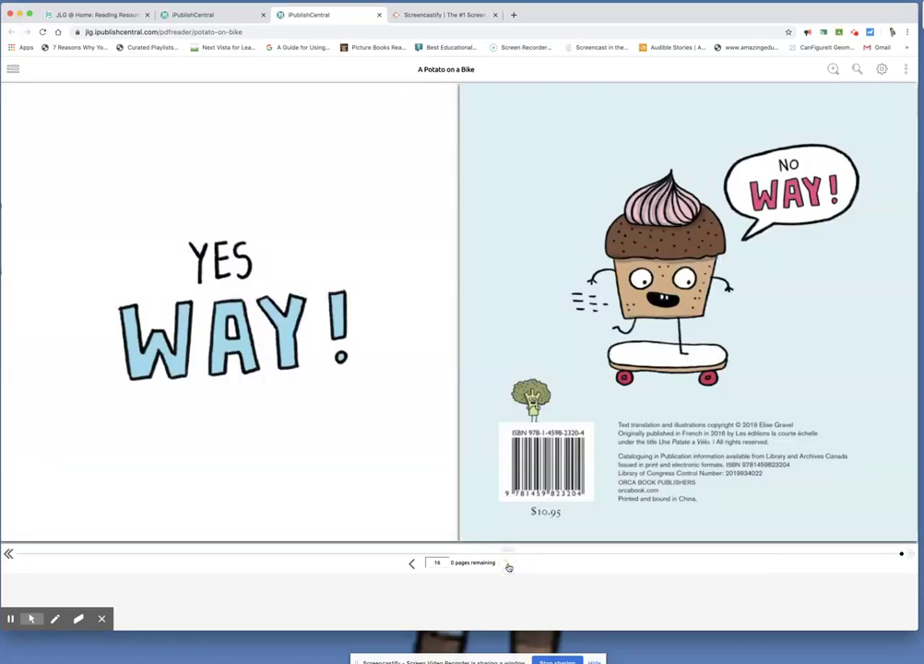
# Close the book reader and bookshelf pages, and reopen the Elementary Stream from the JLG @ Home page
pyautogui.click(379, 15)
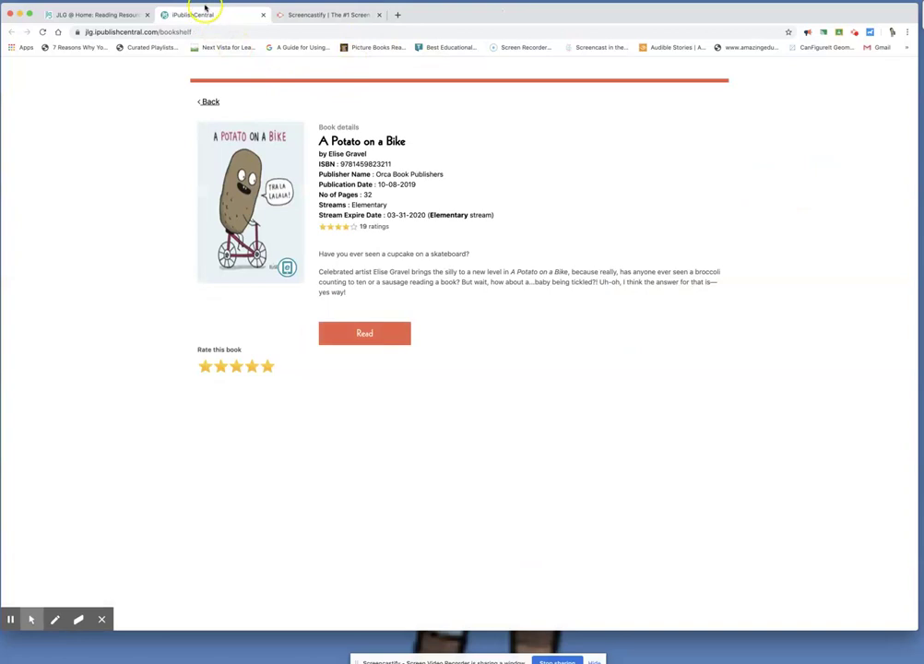
pyautogui.click(262, 15)
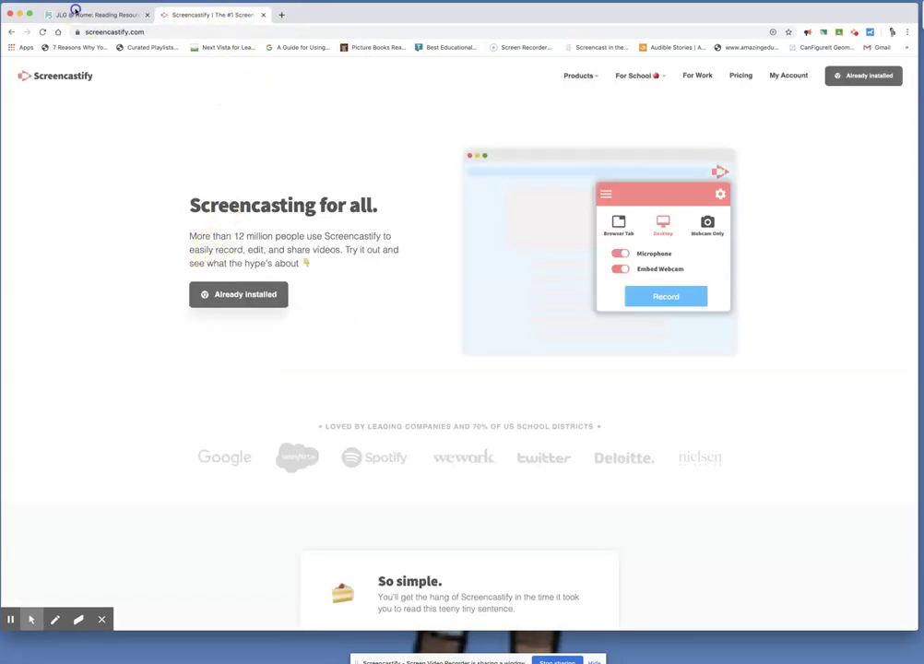
pyautogui.click(77, 14)
pyautogui.click(169, 386)
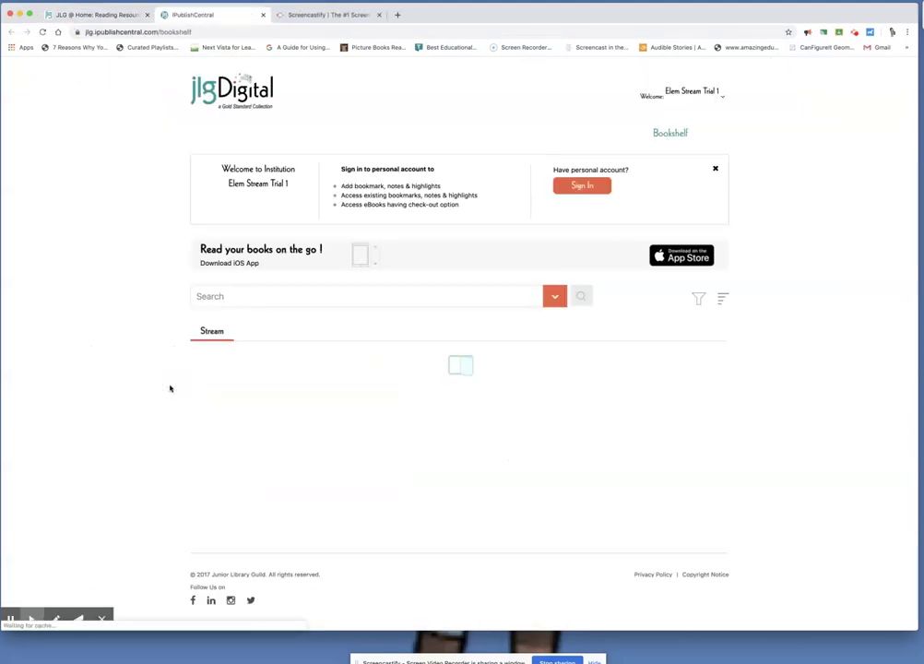
# Browse the titles on the elementary bookshelf and end the screen recording
pyautogui.scroll(-5, 170, 389)
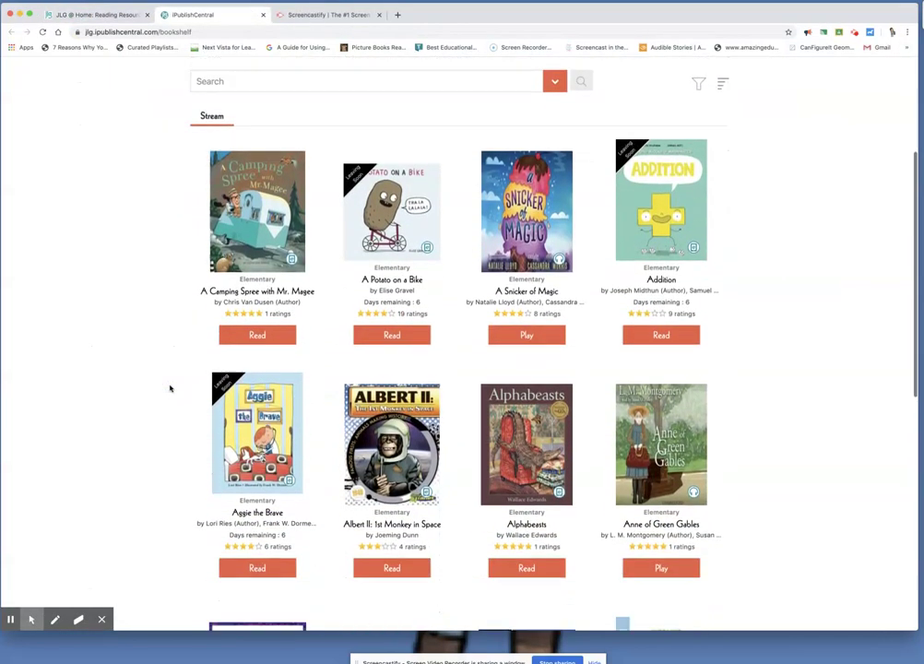
pyautogui.scroll(-3, 170, 388)
pyautogui.scroll(8, 169, 388)
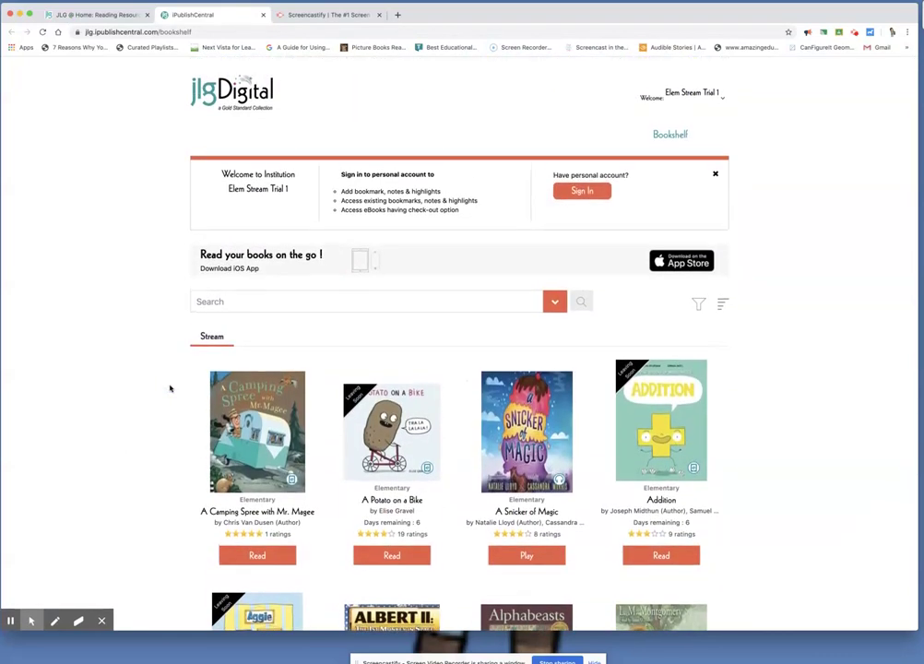
pyautogui.click(269, 360)
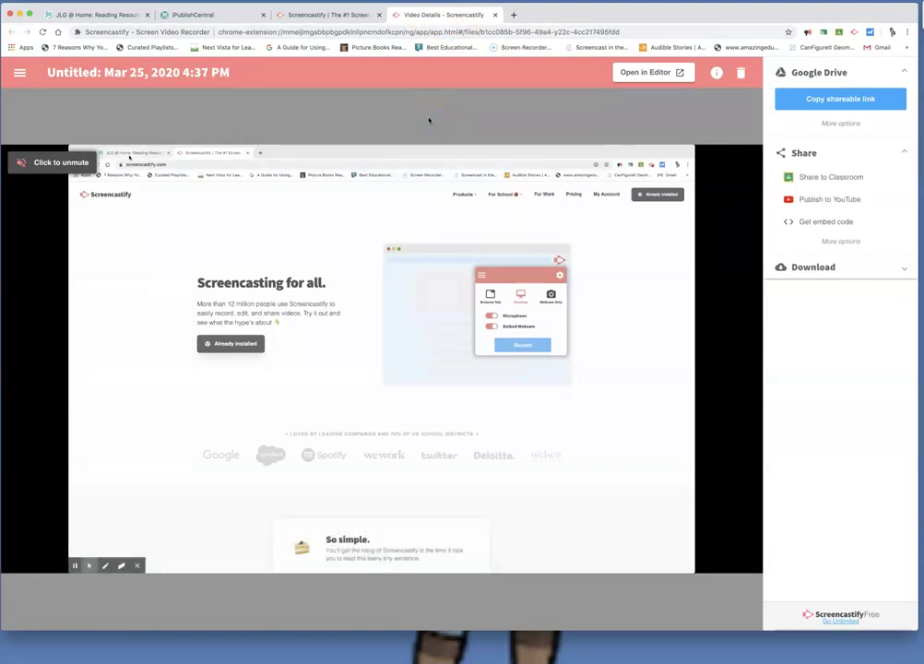
# Rename the finished recording as "testing 1,2,3..."
pyautogui.click(134, 71)
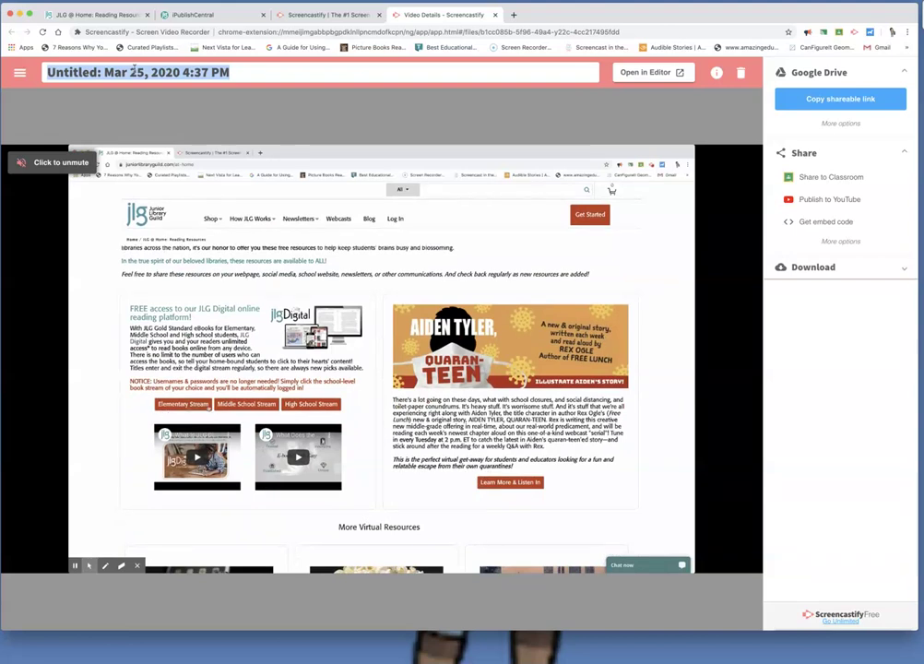
pyautogui.write('testing 1,2,3...')
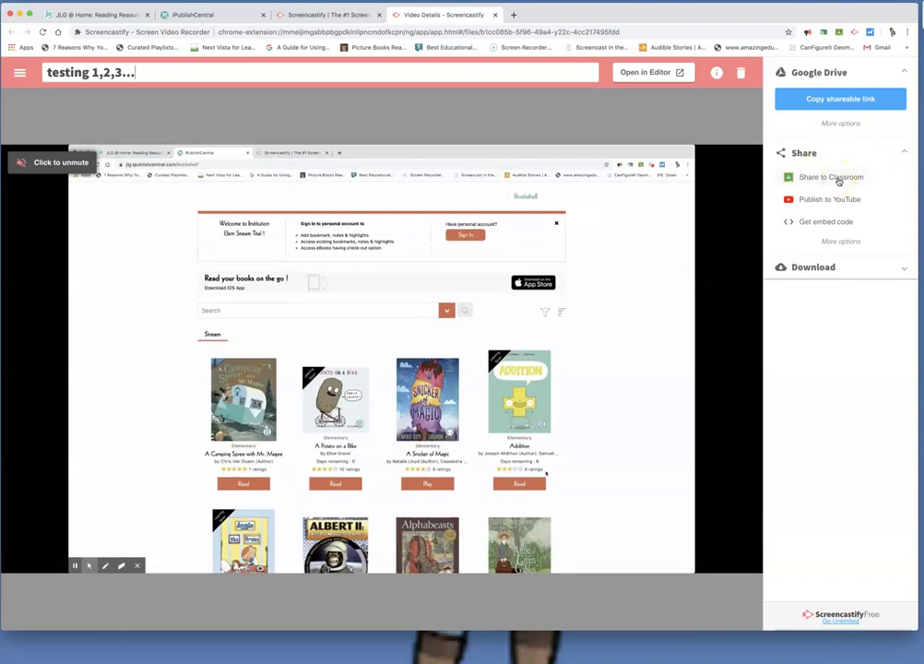
pyautogui.click(838, 181)
# Look at the recording's Share to Classroom and Publish to YouTube options, and leave them without publishing
pyautogui.click(837, 179)
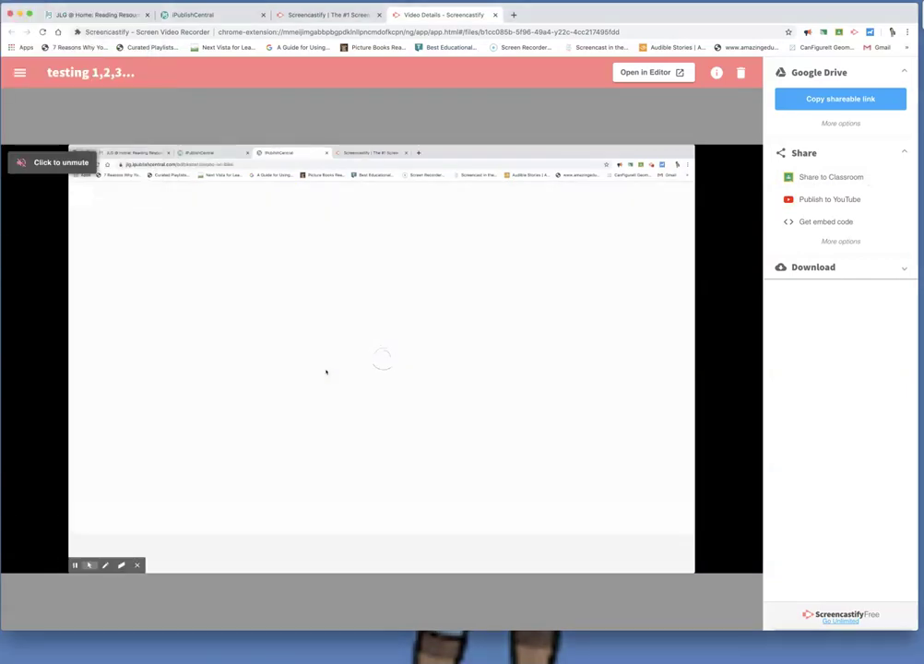
pyautogui.click(832, 199)
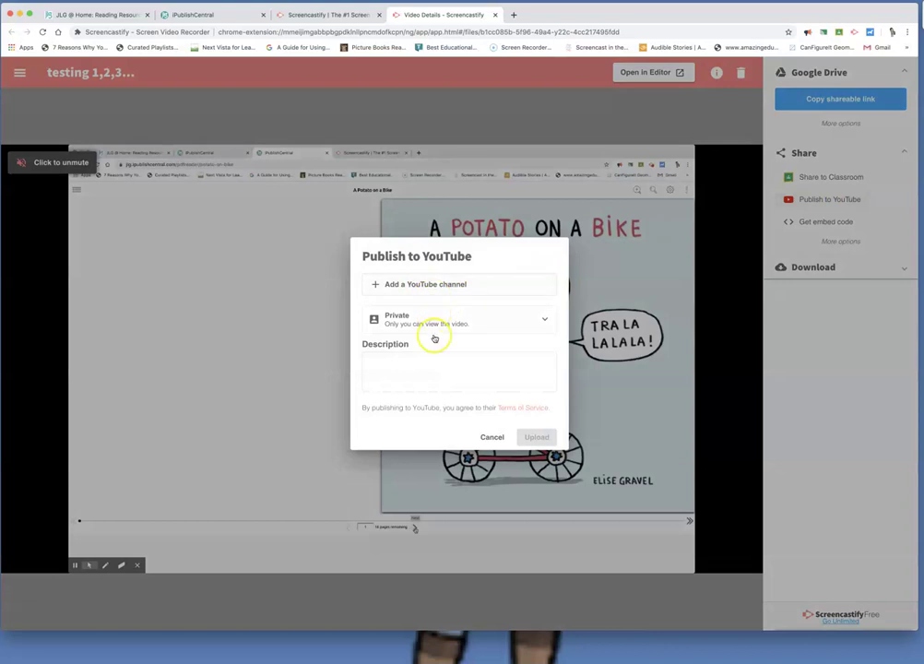
pyautogui.click(491, 437)
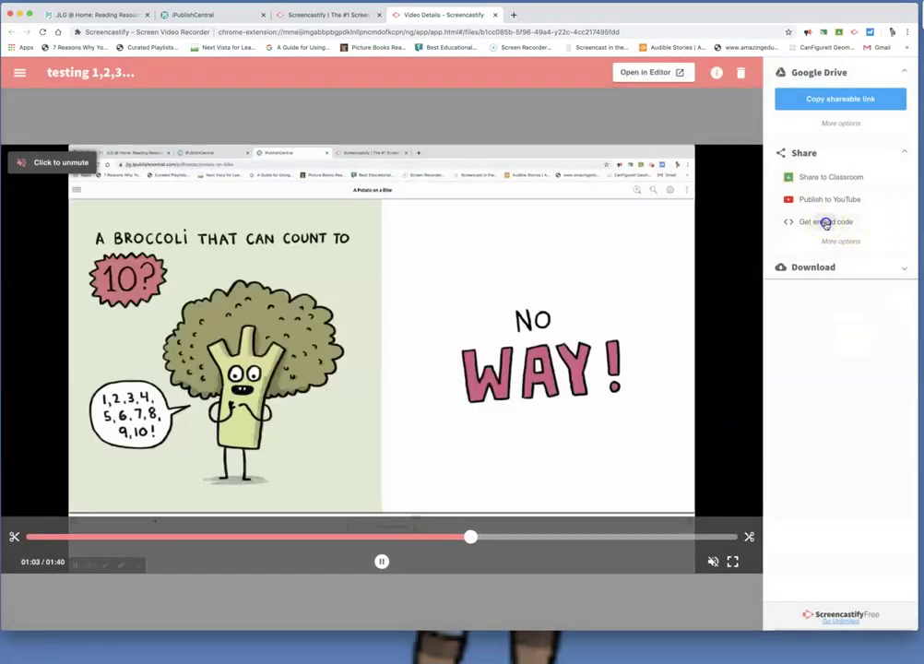
# Copy the HTML embed code of the recording
pyautogui.click(825, 223)
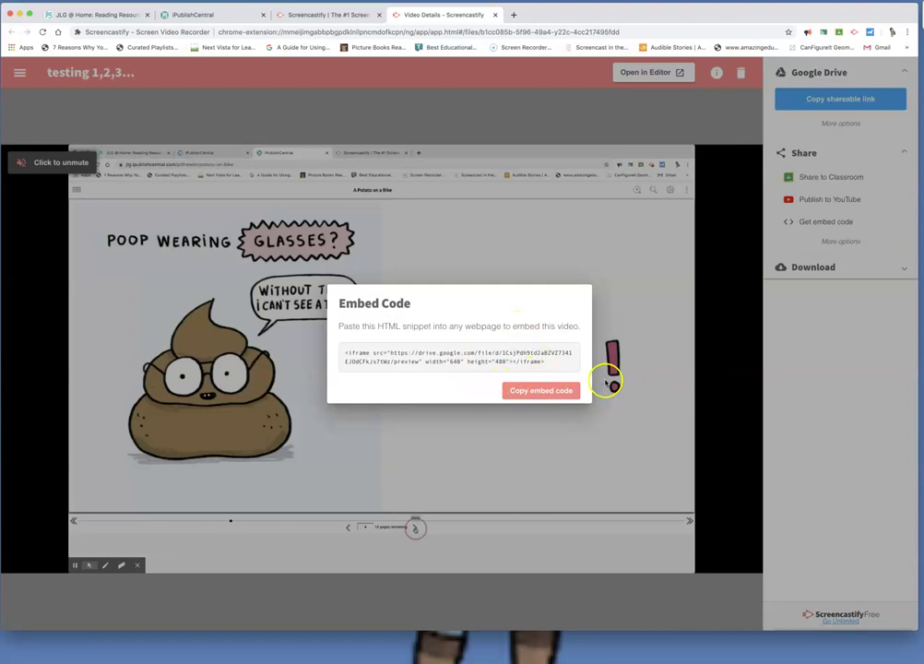
pyautogui.click(555, 395)
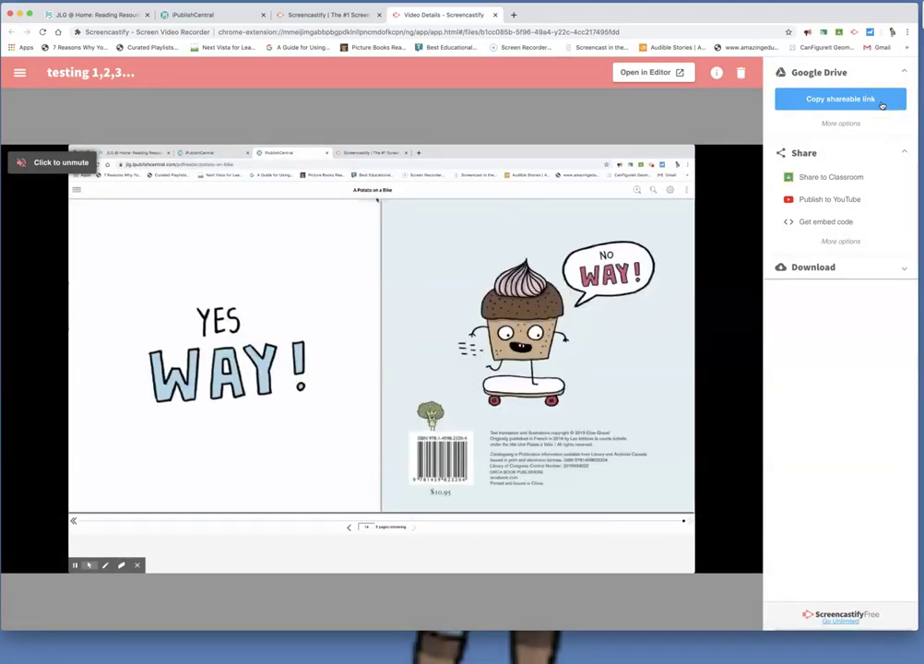
# Copy the shareable Google Drive link of the "testing 1,2,3..." recording
pyautogui.click(880, 102)
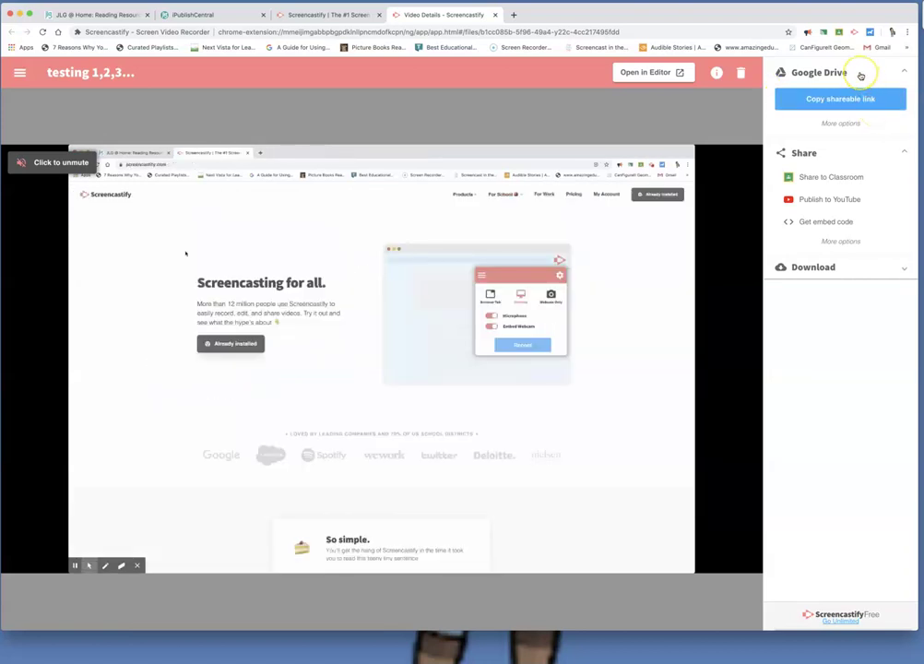
pyautogui.click(860, 73)
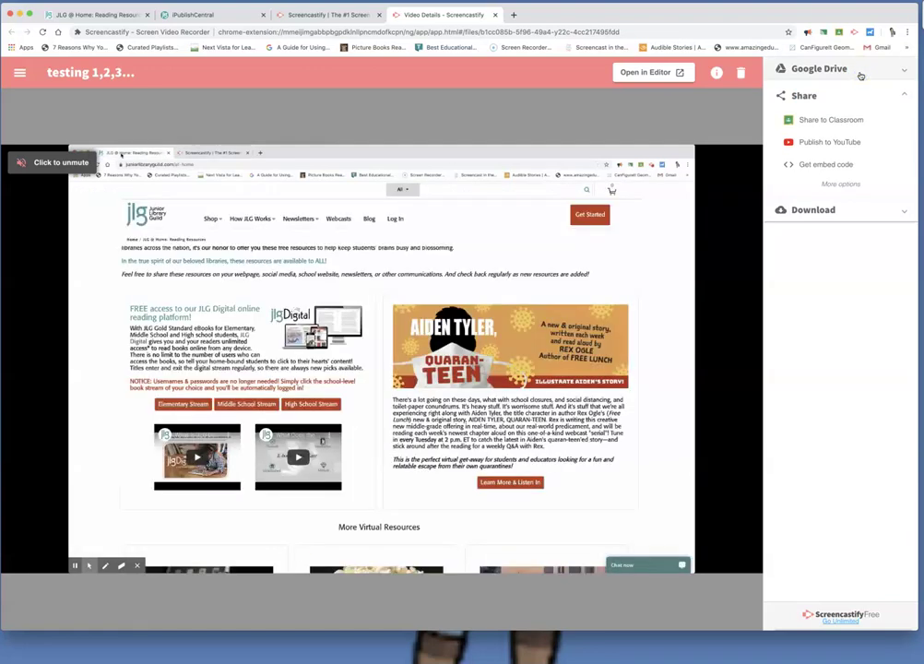
pyautogui.click(860, 73)
pyautogui.click(807, 103)
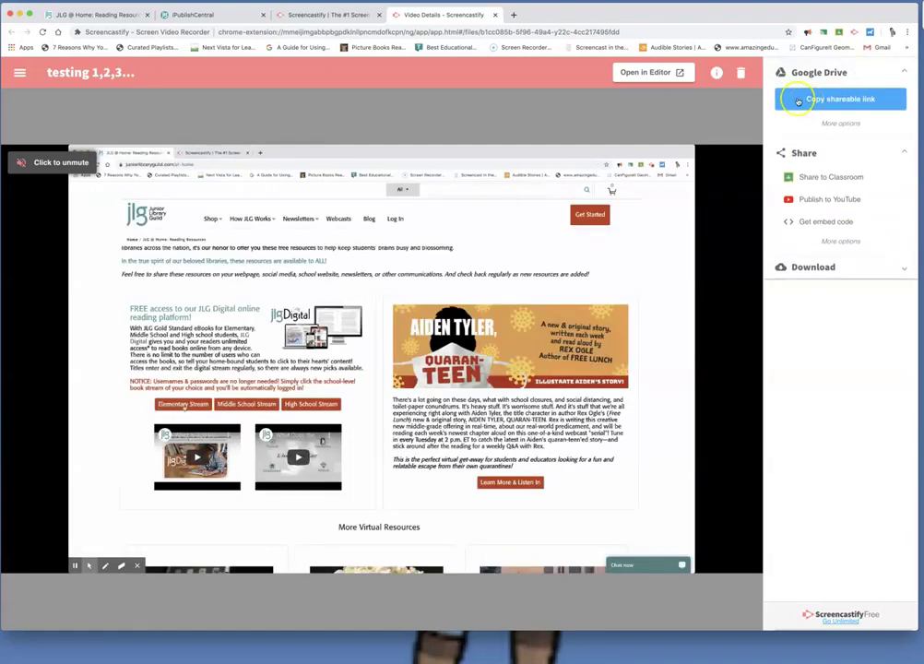
# Open Google Drive in a new browser tab and look for the saved recording in My Drive
pyautogui.click(513, 15)
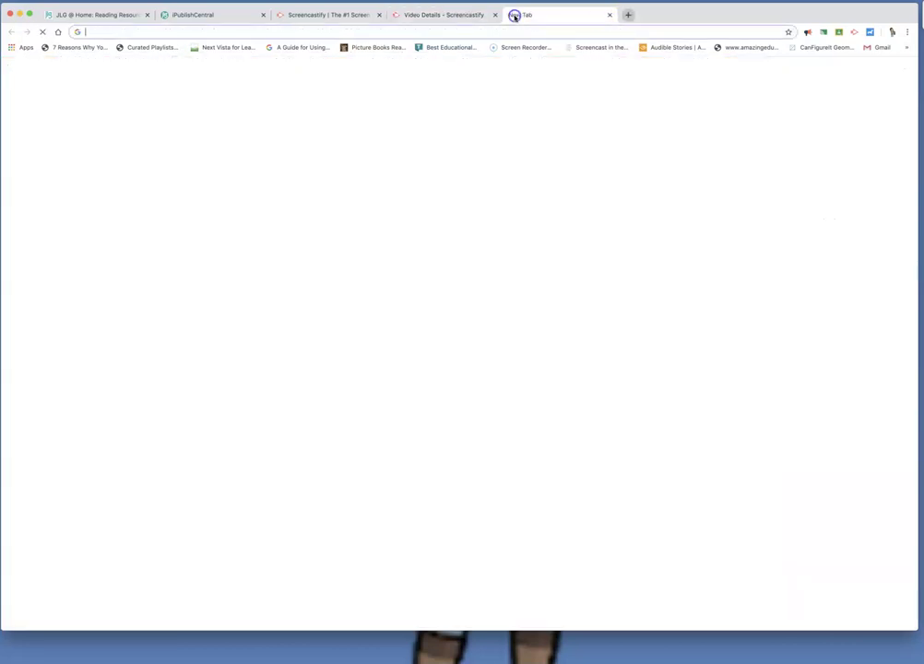
pyautogui.click(878, 73)
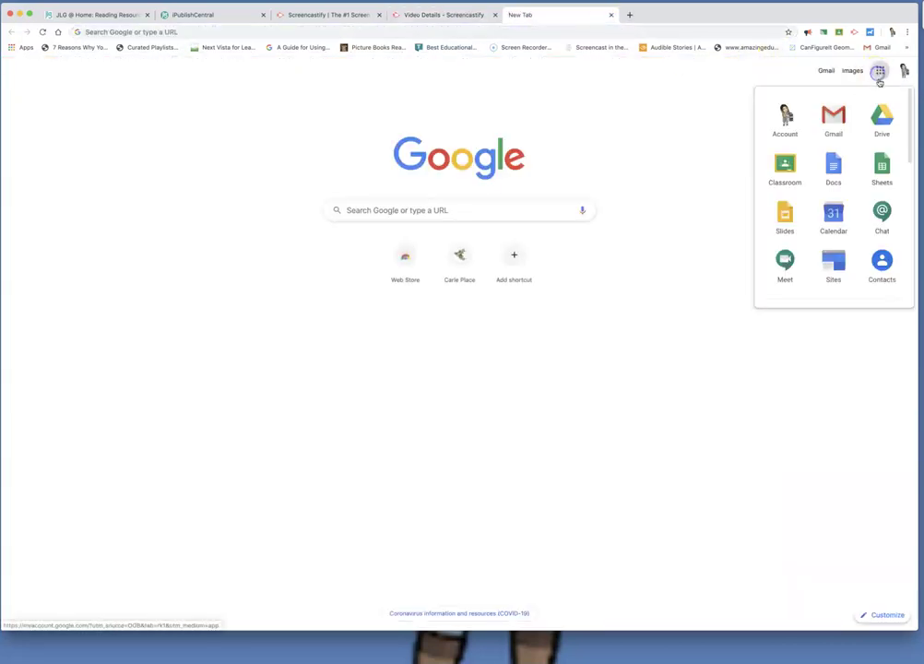
pyautogui.click(881, 115)
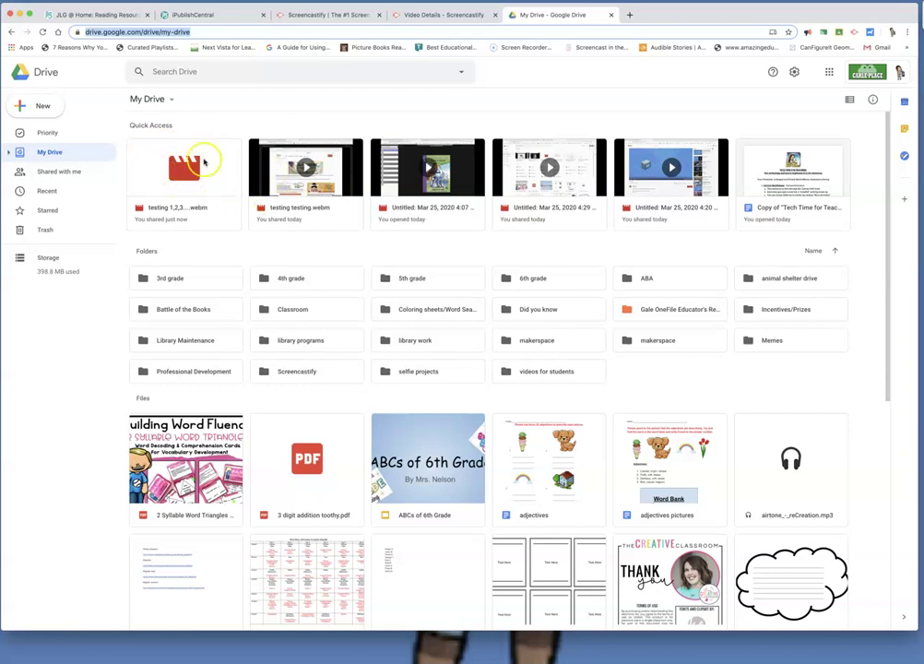
# Return to the recording's Video Details page in Screencastify, play the opening seconds of the video and pause it
pyautogui.click(415, 15)
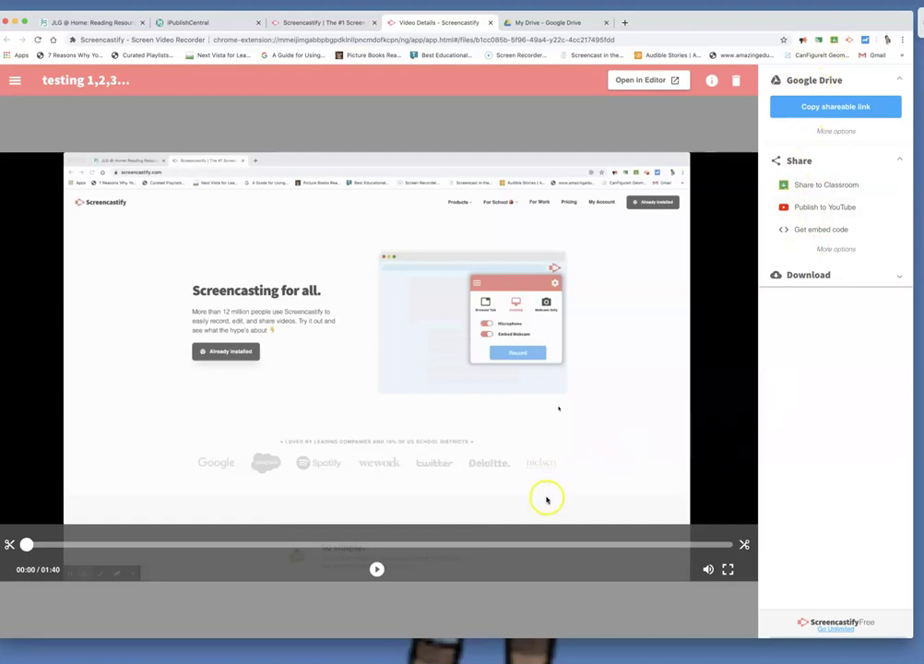
pyautogui.click(378, 570)
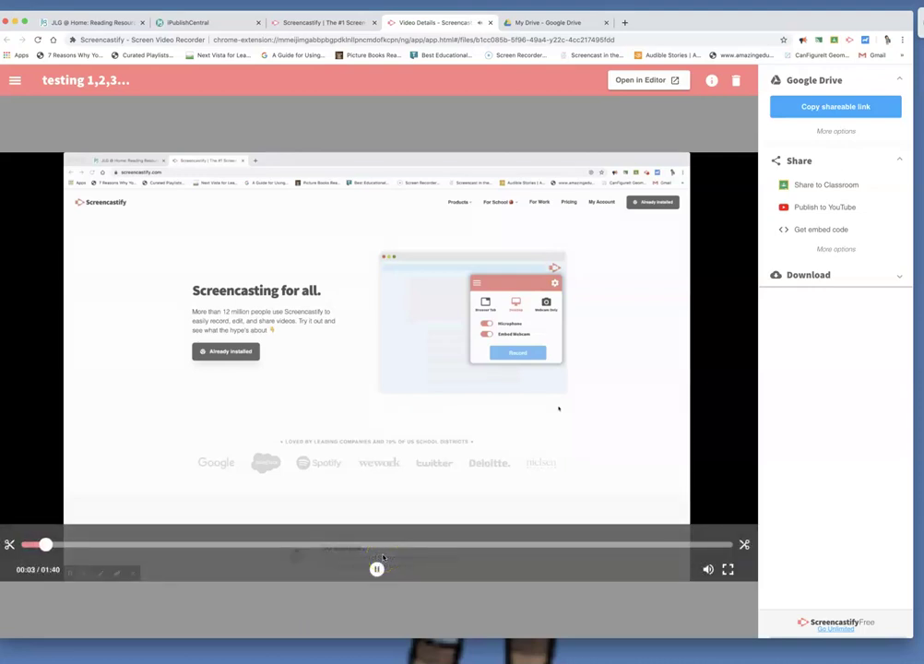
pyautogui.click(377, 569)
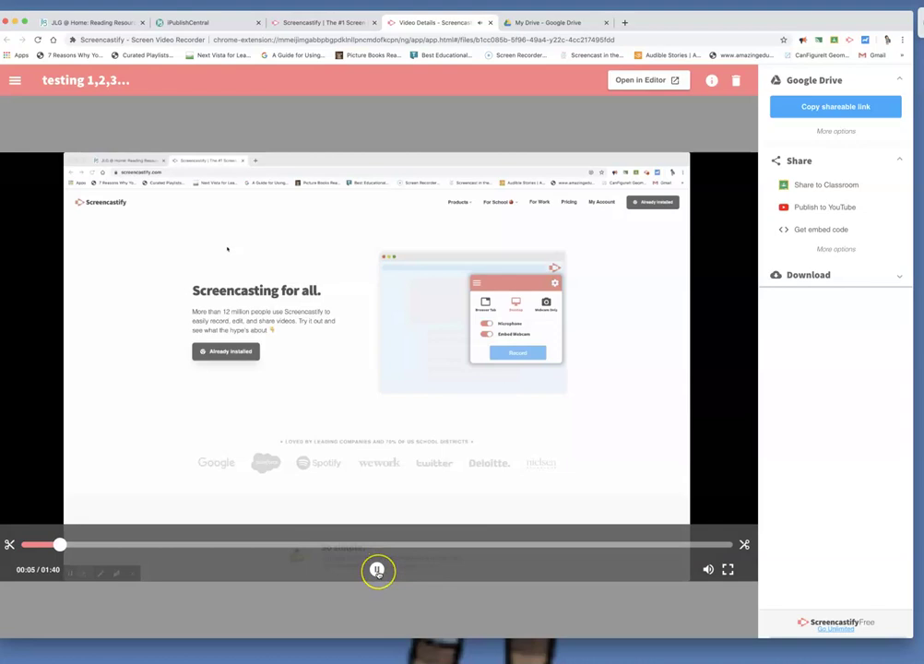
pyautogui.click(377, 568)
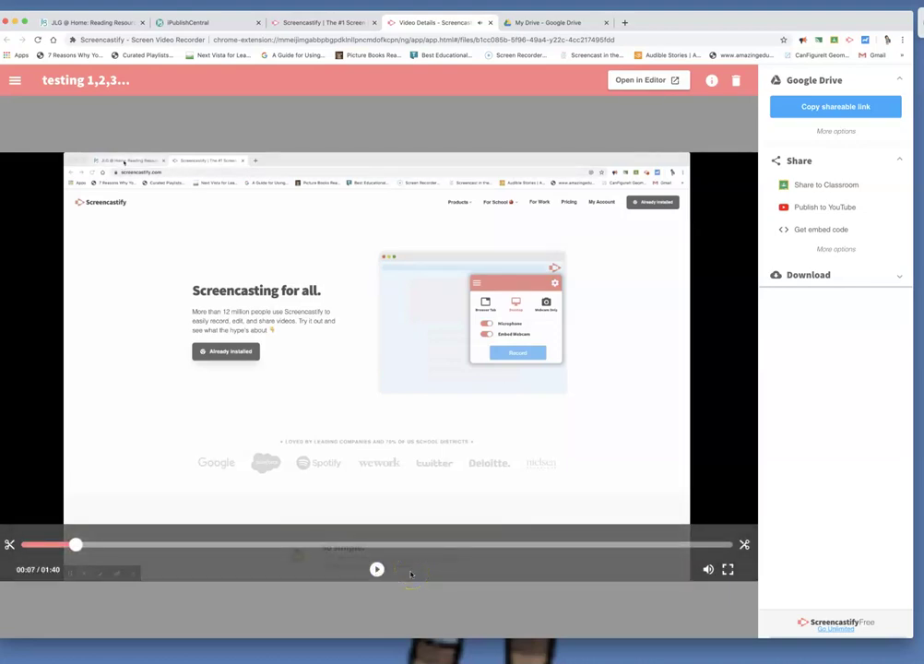